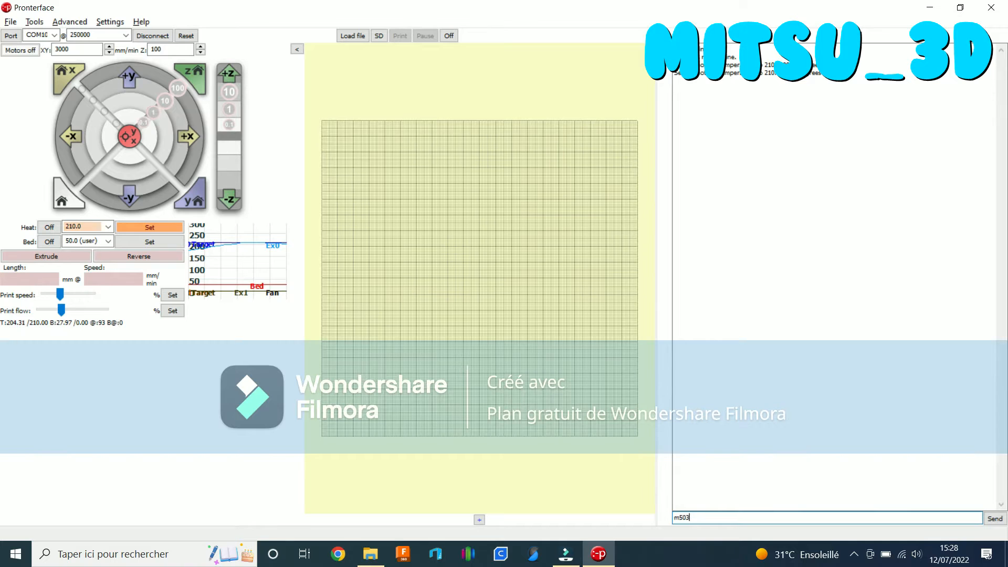
Step: Read out the printer's stored settings with M503 and check the M301 line under PID settings
key(Return)
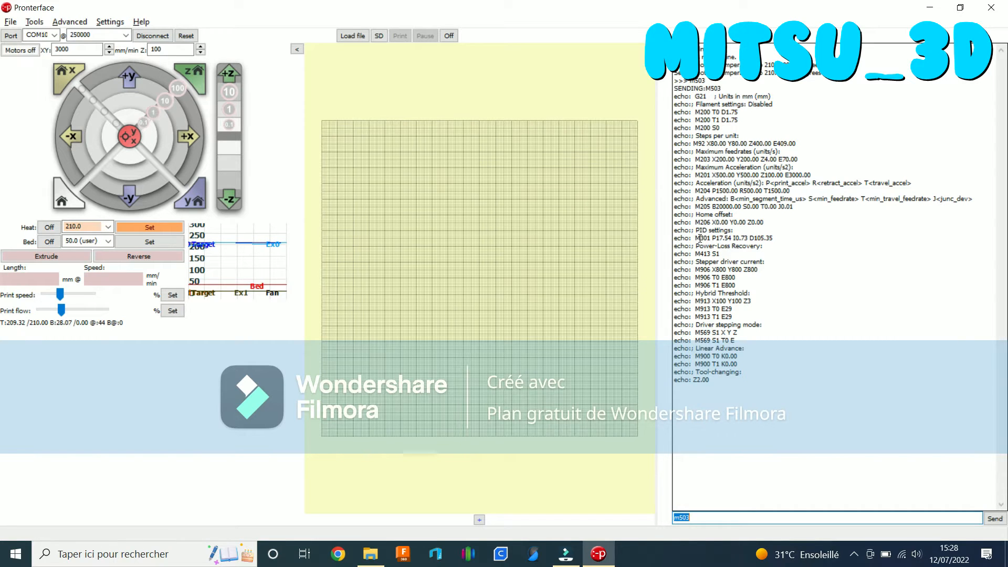
drag(700, 238, 789, 237)
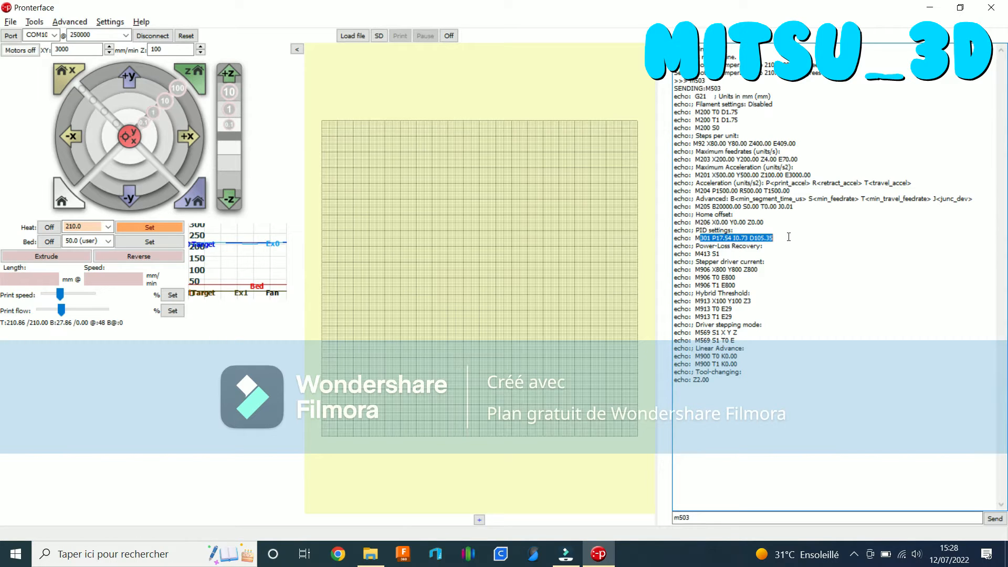
Step: Start a hotend PID autotune at 210 degrees with 10 cycles by sending M303 E0 S210 C10
click(709, 515)
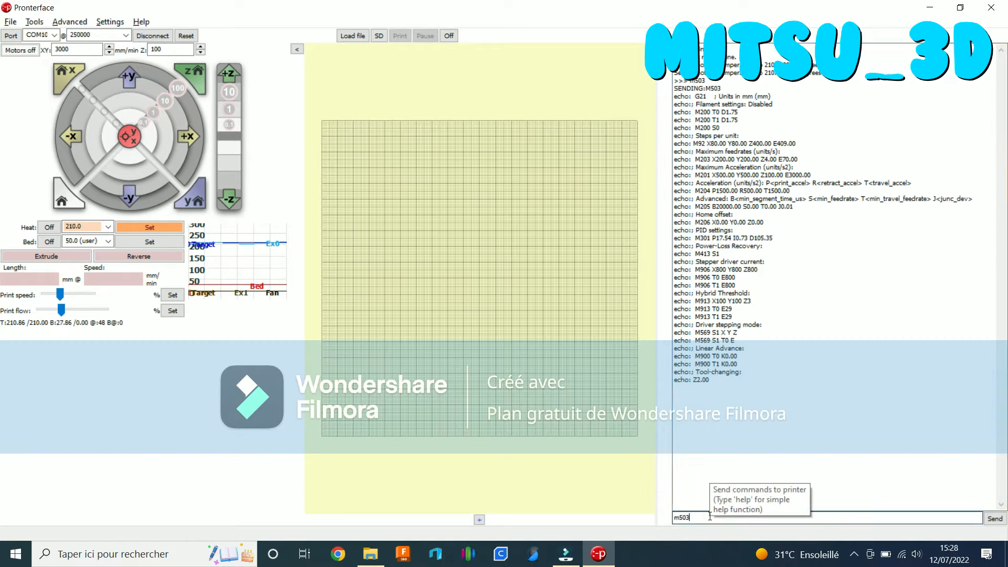
key(BackSpace)
key(BackSpace)
key(BackSpace)
key(BackSpace)
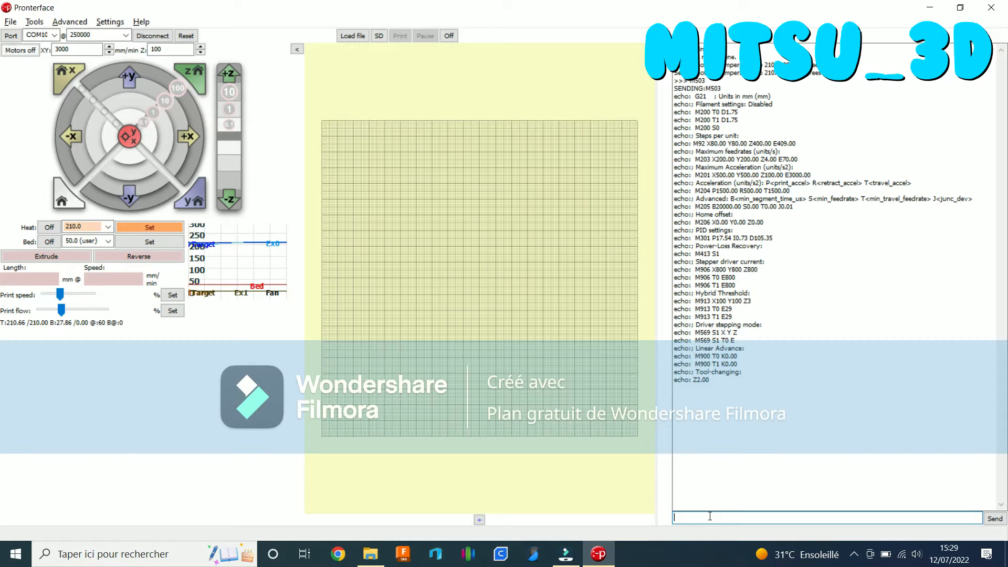
text(m)
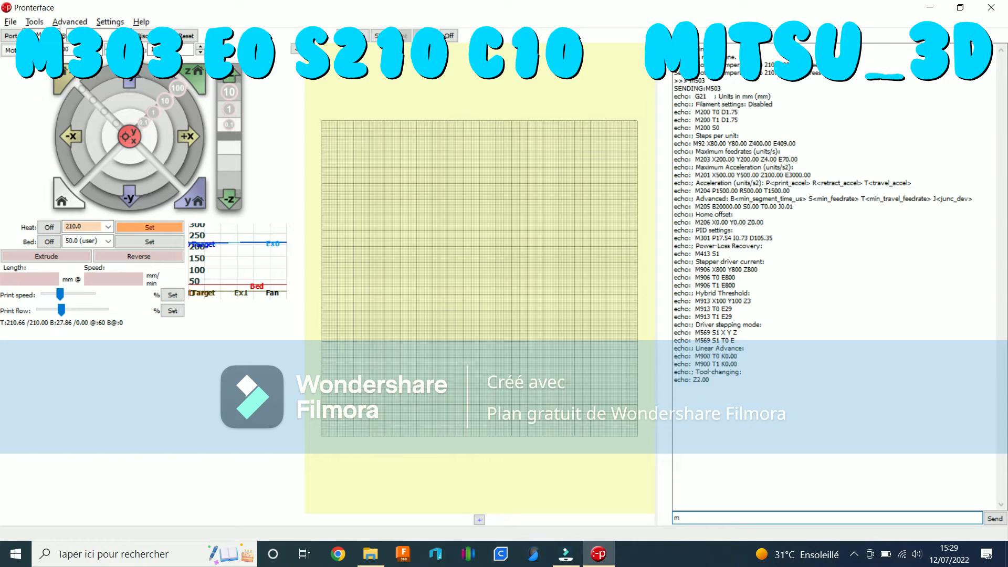
text(303 E0)
text(S210)
text(C10)
key(Return)
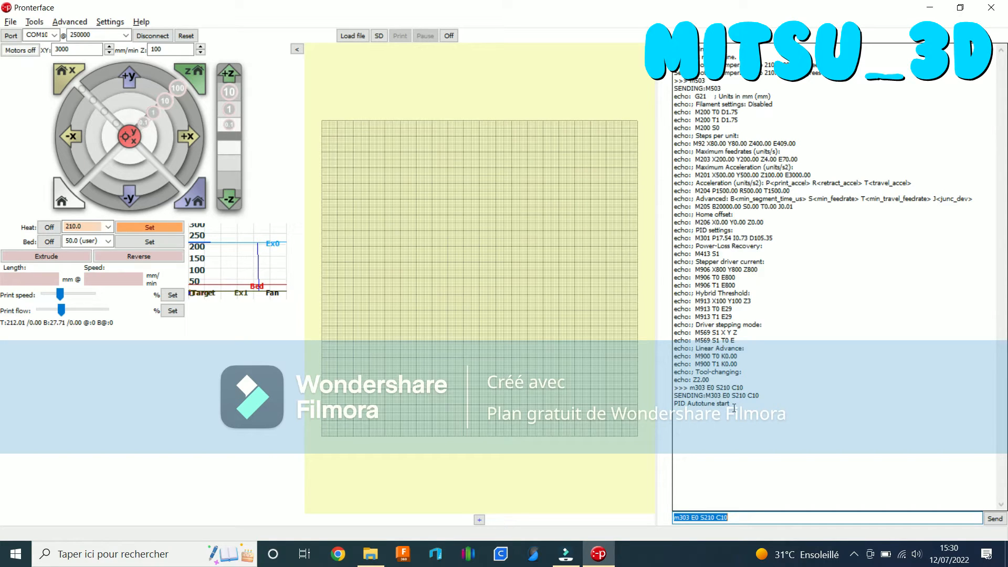
Step: Examine the final Kp, Ki and Kd constants in the autotune output of the log
click(734, 408)
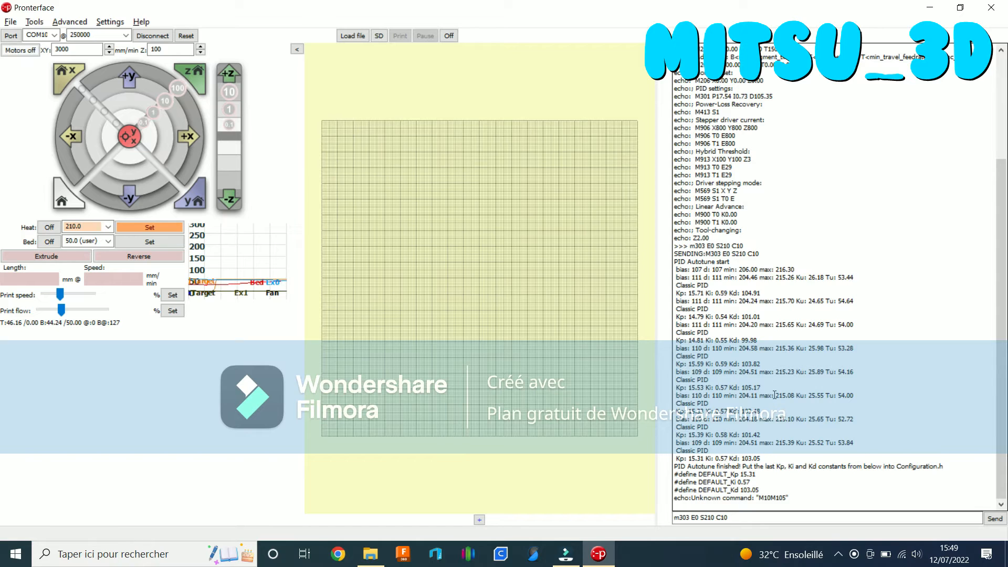
click(766, 489)
drag(765, 489, 670, 477)
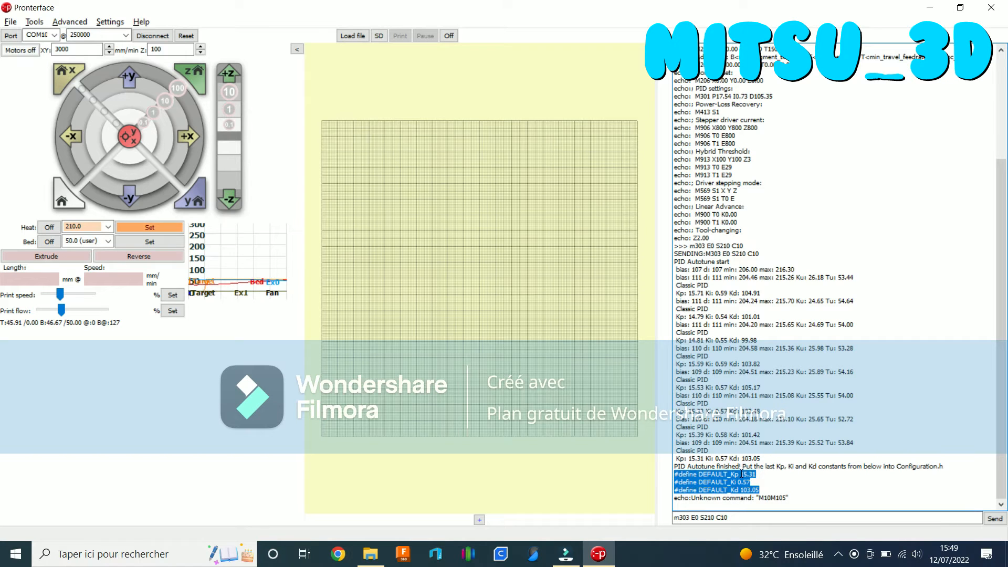
Step: Apply the autotuned PID constants to the hotend by sending M301 E0 P15.31 I0.57 D103.05
click(738, 518)
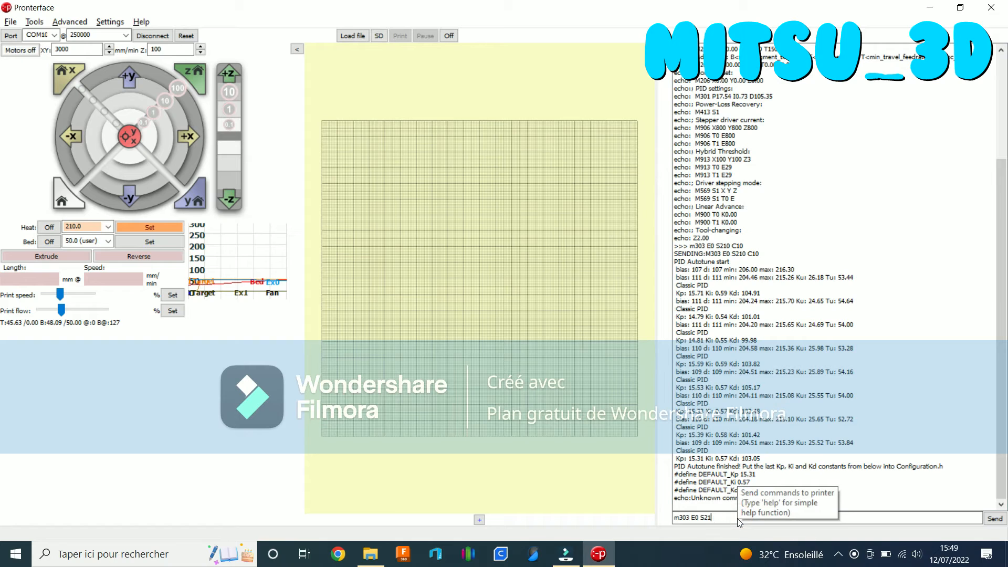
key(BackSpace)
key(BackSpace)
key(BackSpace)
key(BackSpace)
key(BackSpace)
key(BackSpace)
key(BackSpace)
key(BackSpace)
key(BackSpace)
key(BackSpace)
key(BackSpace)
key(BackSpace)
key(BackSpace)
key(BackSpace)
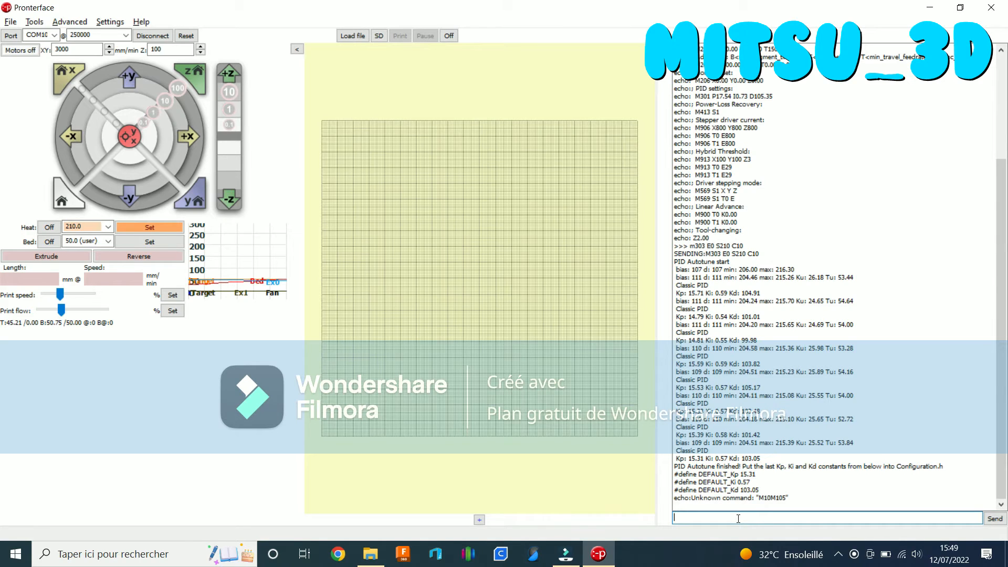
text(M301)
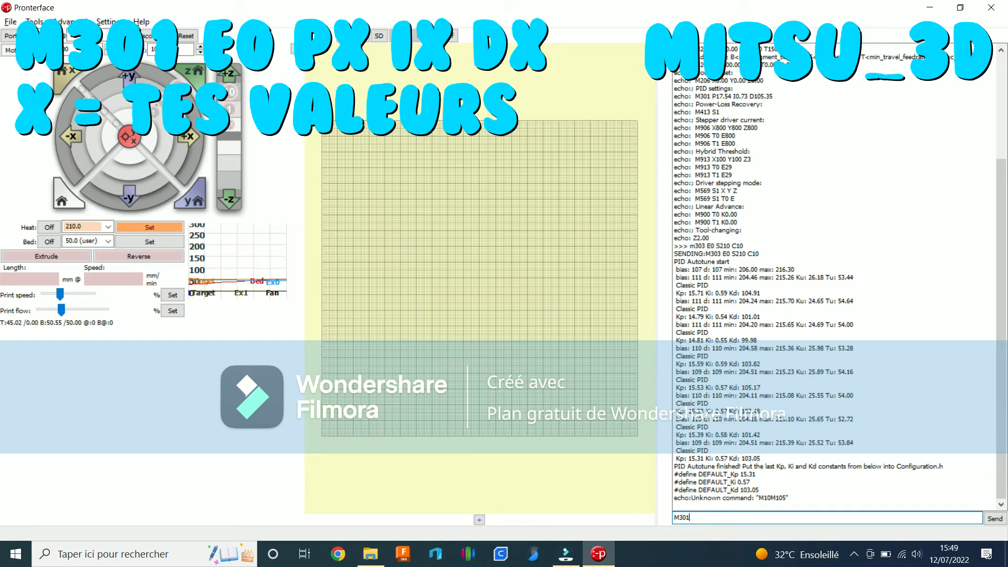
text( E0)
text(P)
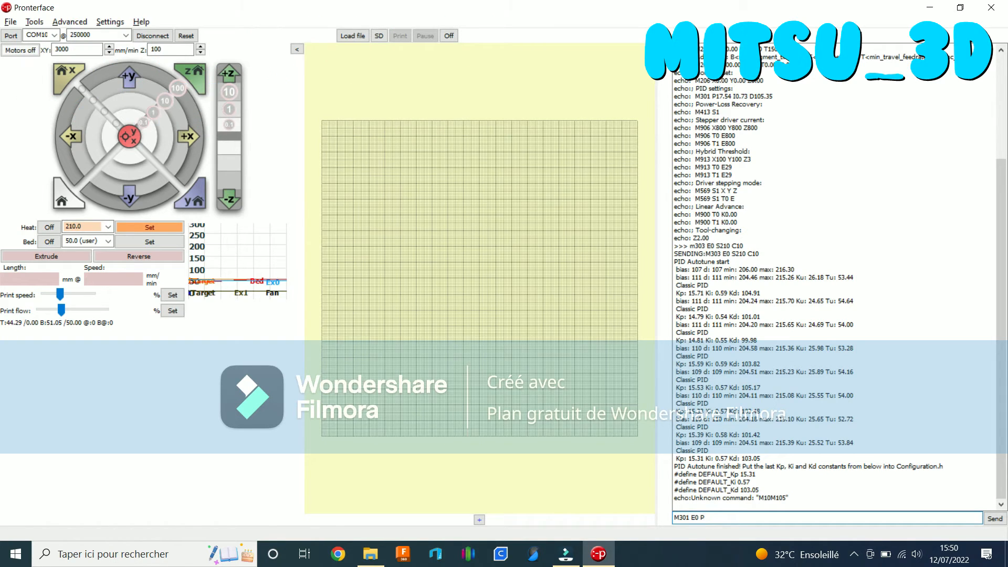
text(15.31 I00.57)
key(Left)
key(Left)
key(BackSpace)
key(Right)
key(Right)
text(D103.05)
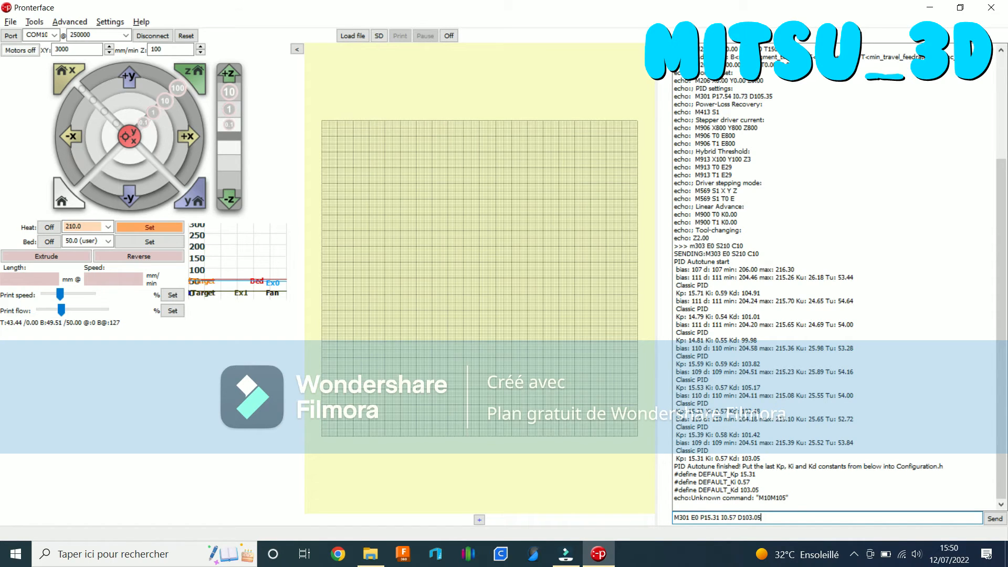
key(Return)
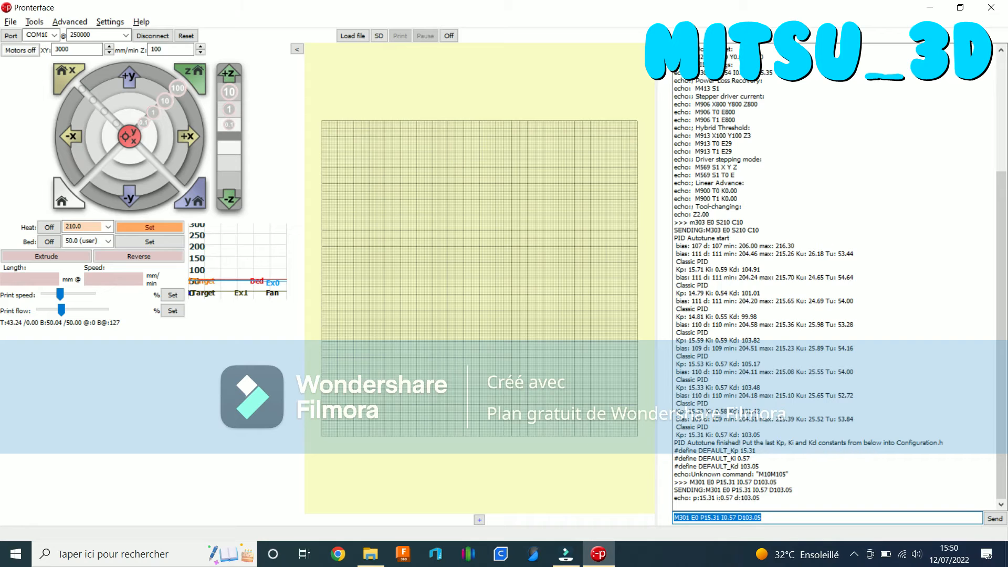
Step: Save the settings with M500 and read them back with M503 to check the M301 PID line
text(m500)
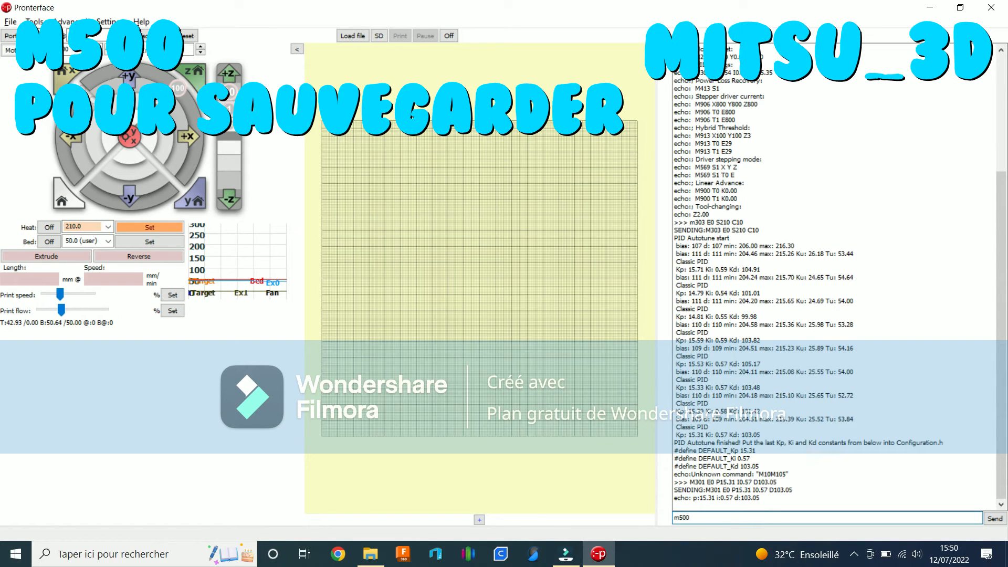
key(Return)
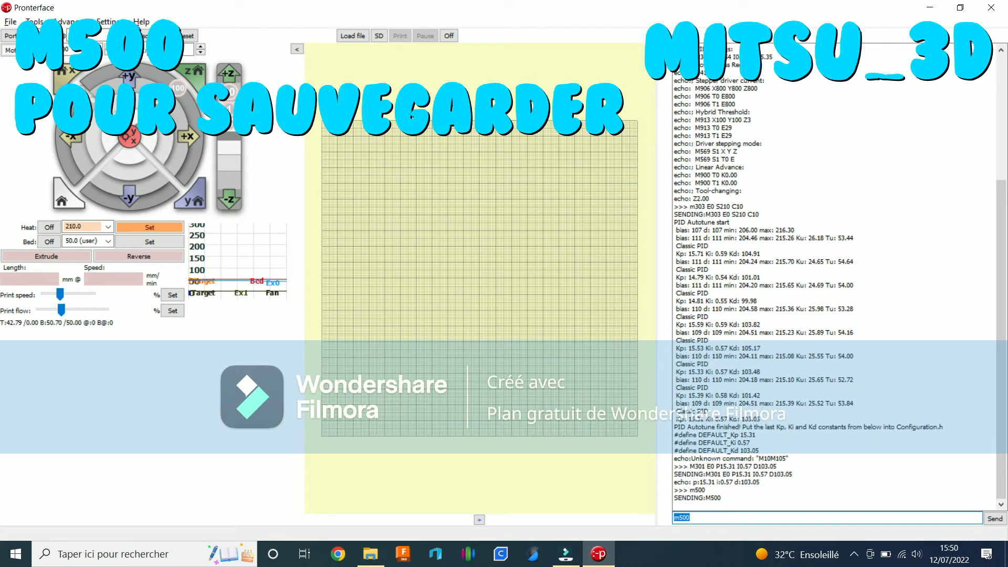
text(m)
text(03)
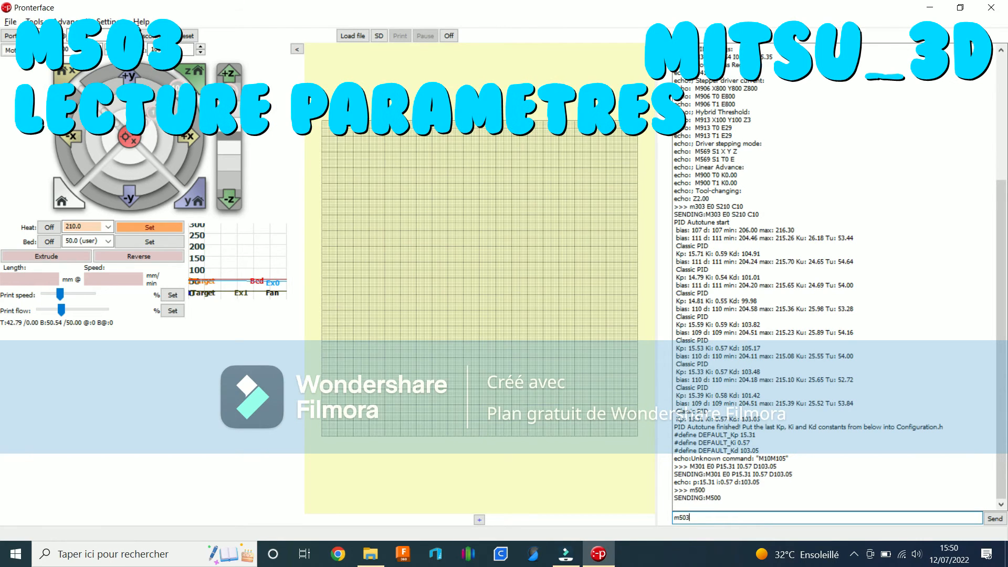
key(Return)
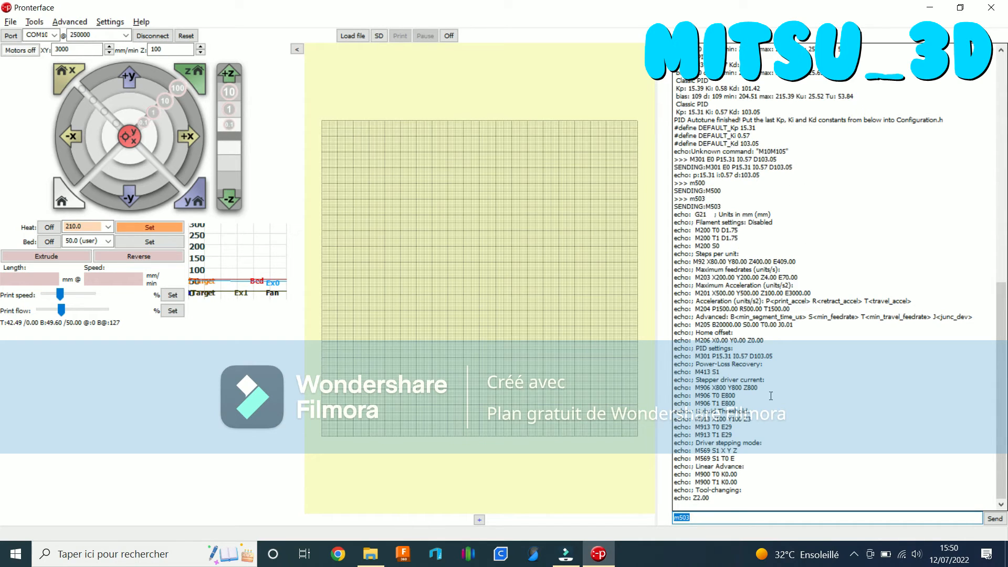
triple_click(780, 354)
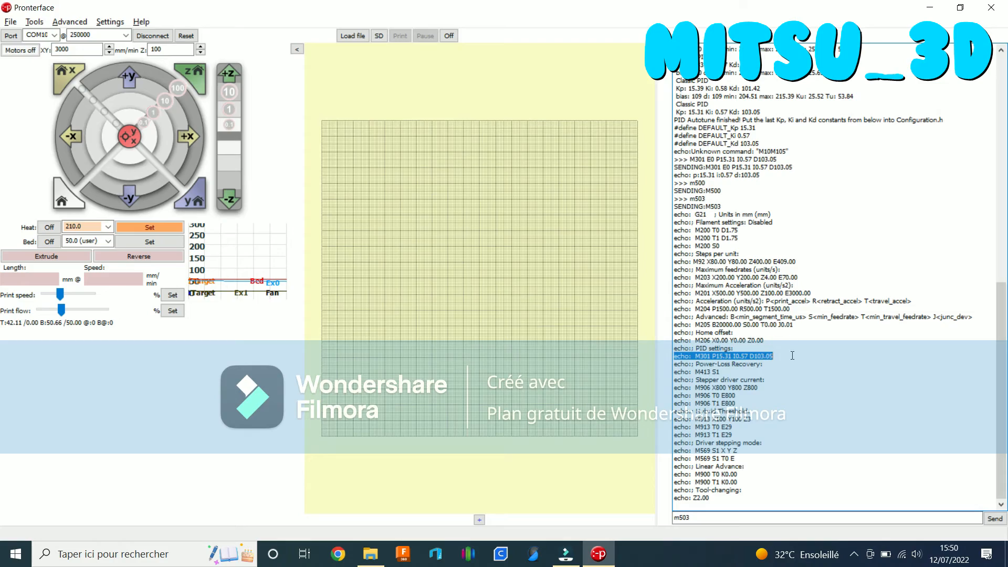